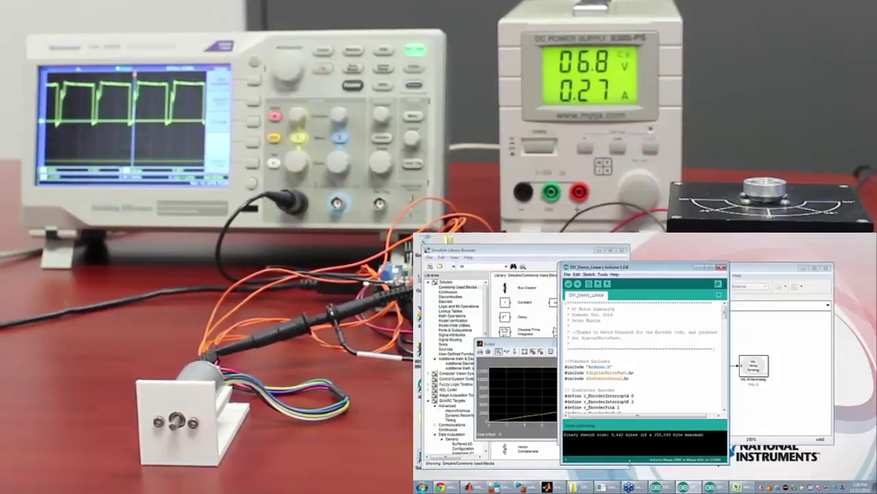
Switch to SerialChart, load the arduino_linear.scc configuration and start logging the motor data.
mouse_move(631, 486)
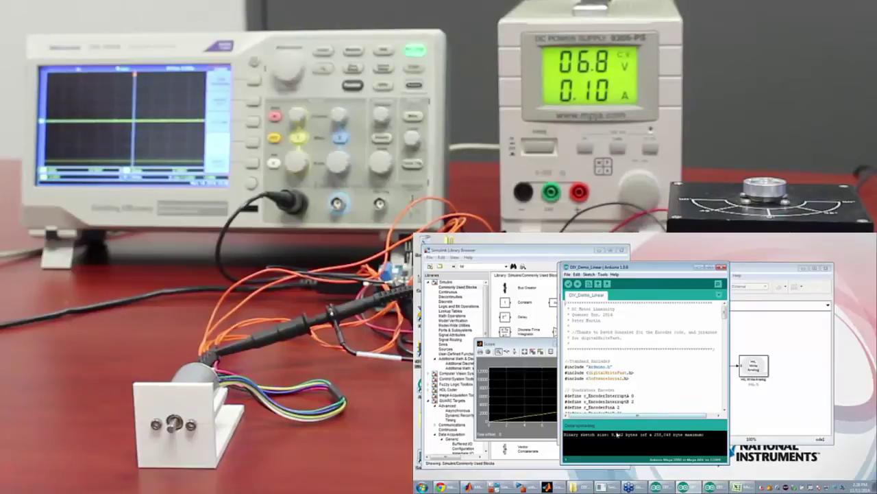
click(603, 487)
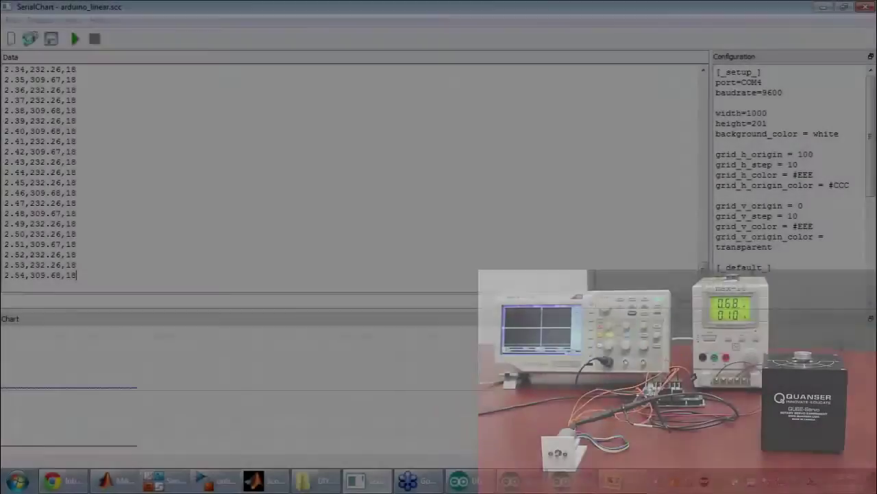
key(ctrl+o)
click(168, 105)
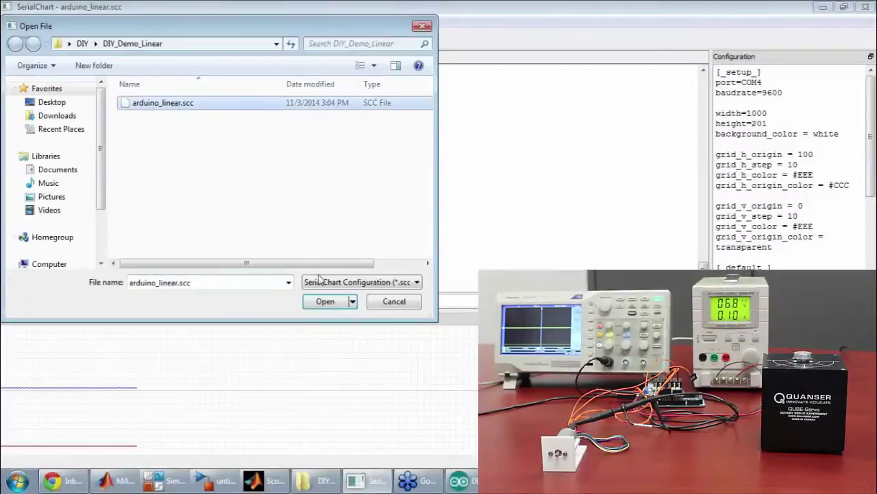
click(324, 301)
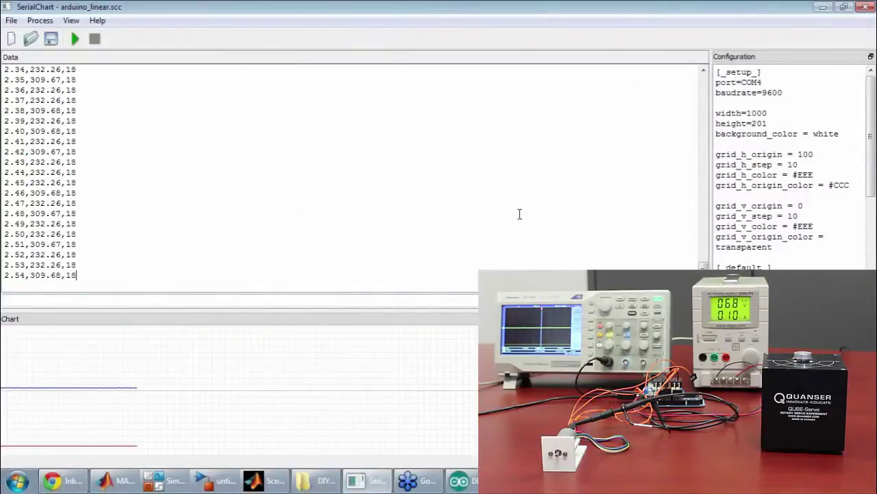
click(76, 39)
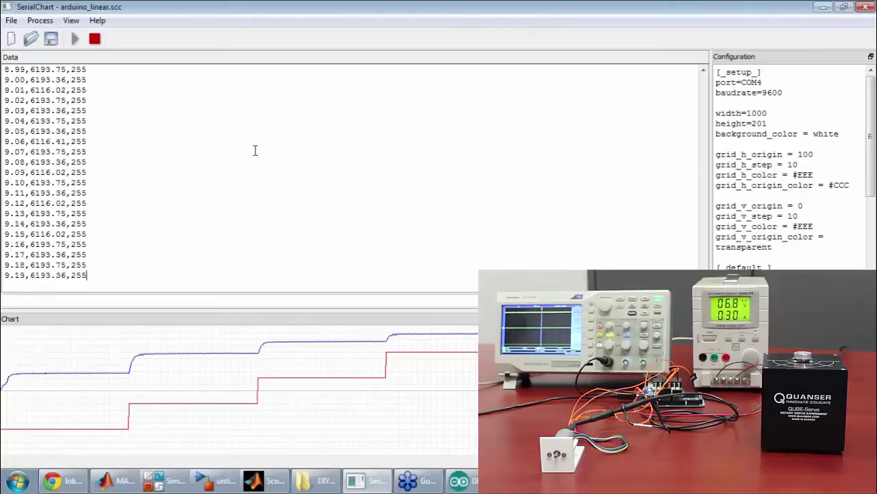
Copy all logged data from SerialChart and paste it into the empty Excel sheet starting at A1.
click(143, 148)
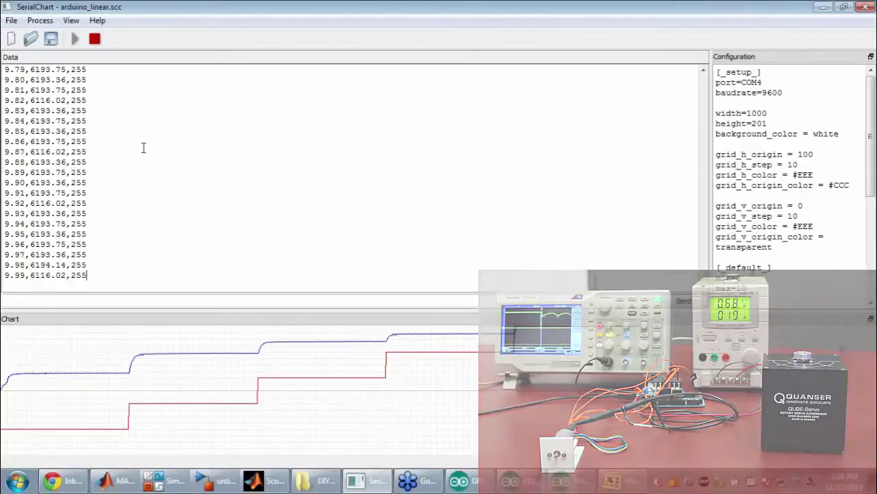
key(ctrl+a)
key(ctrl+c)
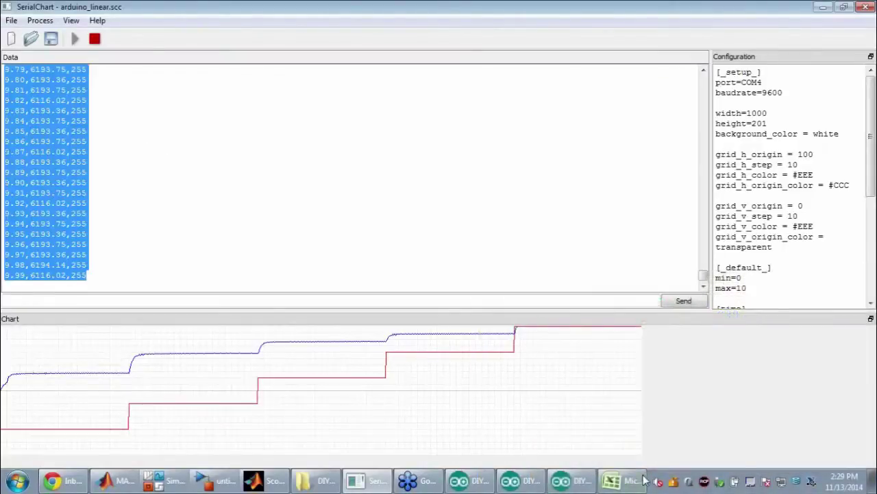
click(617, 480)
key(ctrl+v)
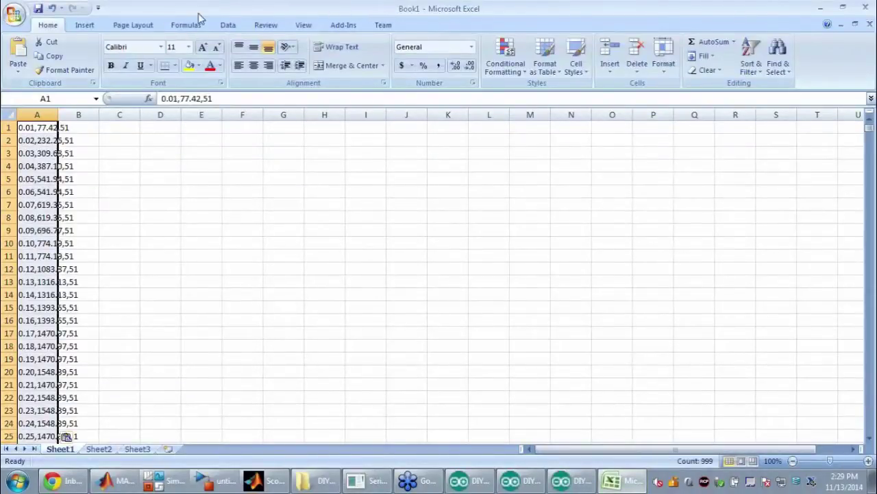
Split the pasted data in column A into separate columns using only the comma as delimiter.
click(226, 26)
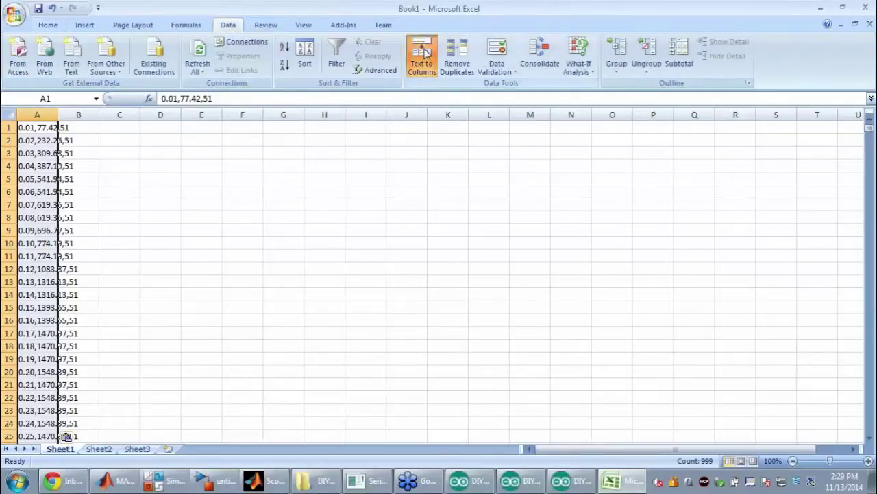
click(421, 59)
click(399, 426)
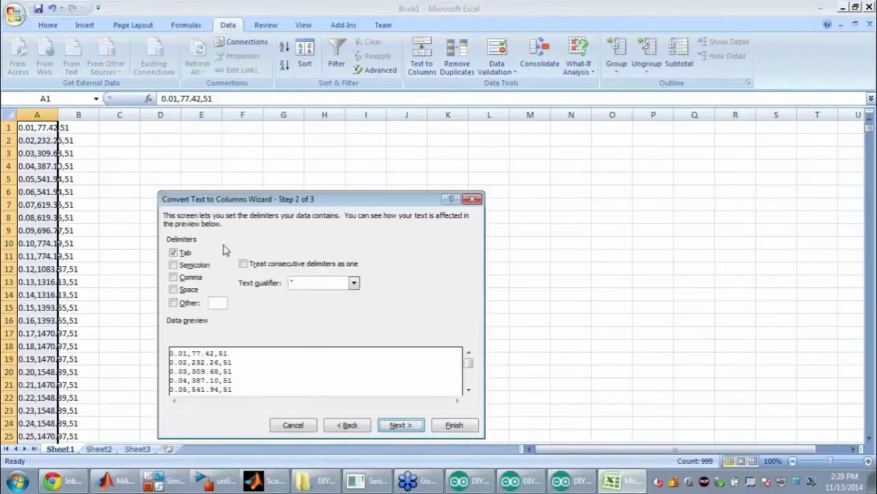
click(185, 276)
click(181, 253)
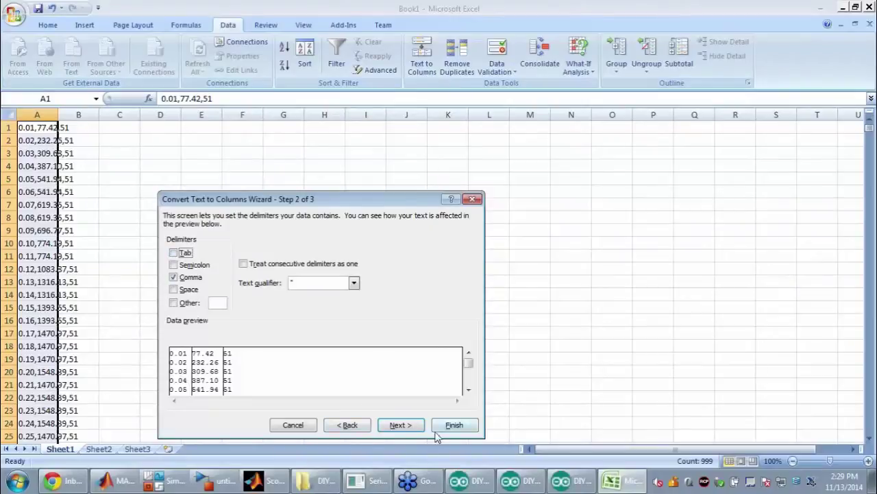
click(454, 425)
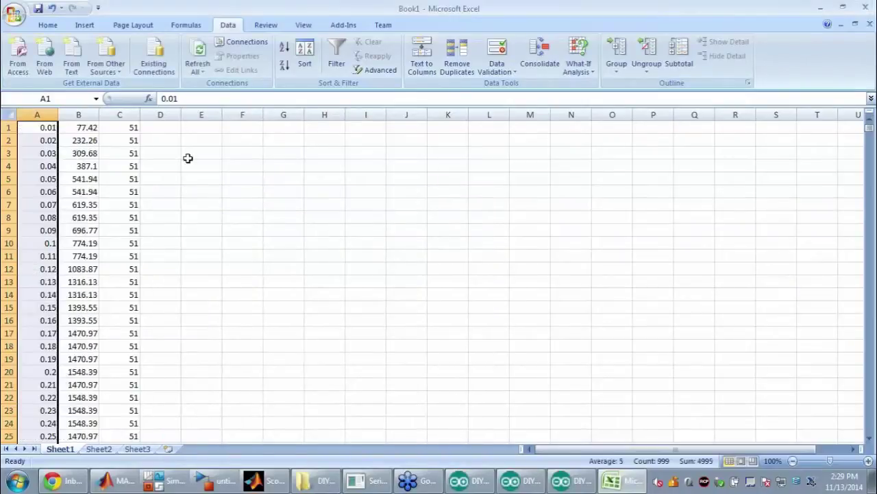
Insert a scatter chart with smooth lines from columns A and B and place it just beside the data.
shift+click(87, 115)
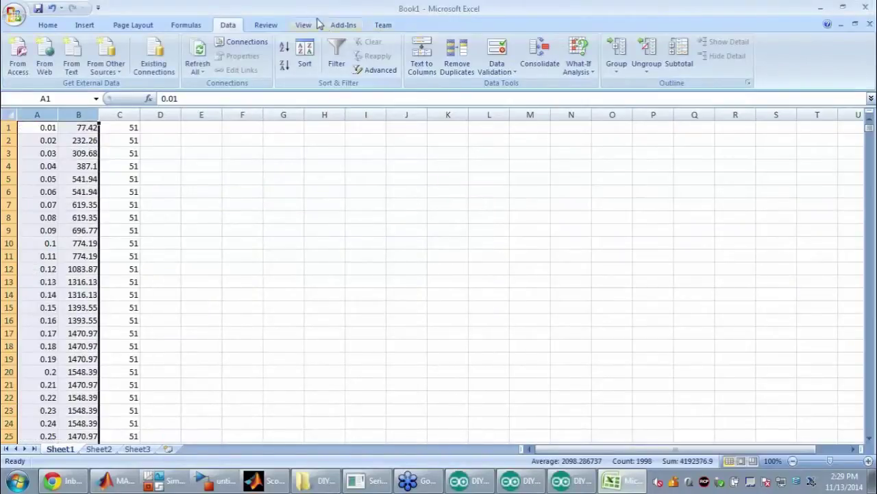
click(93, 25)
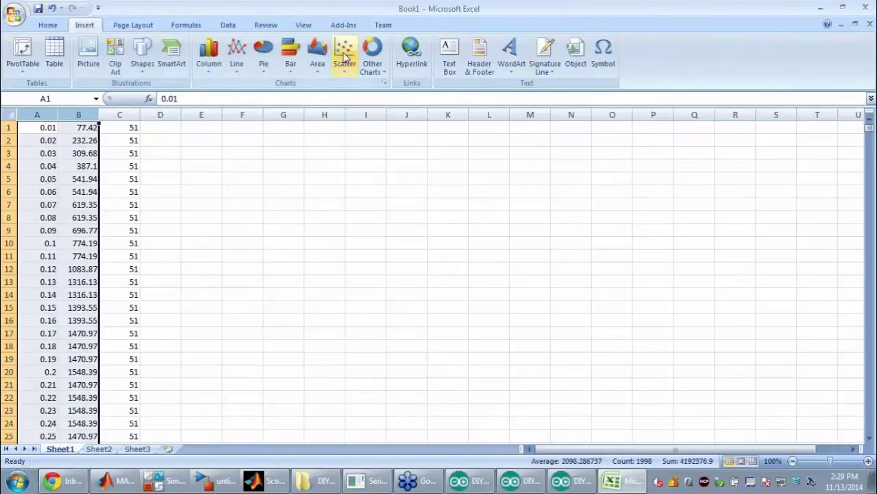
click(344, 56)
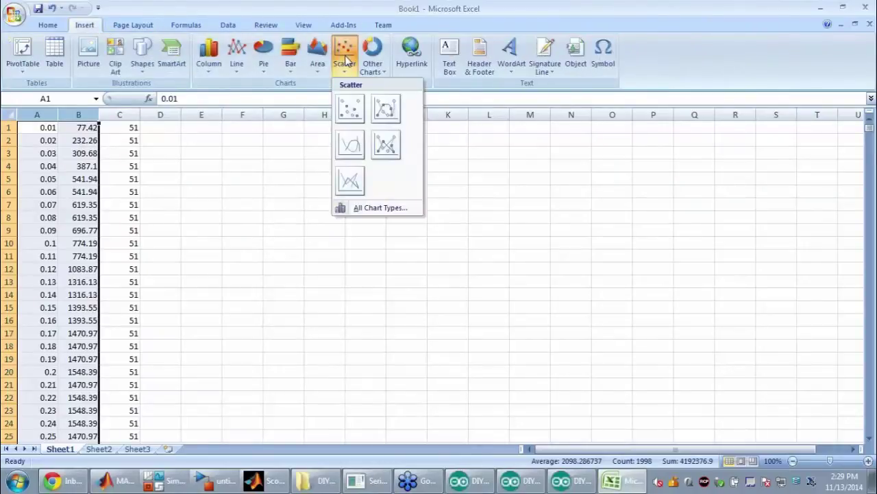
click(351, 145)
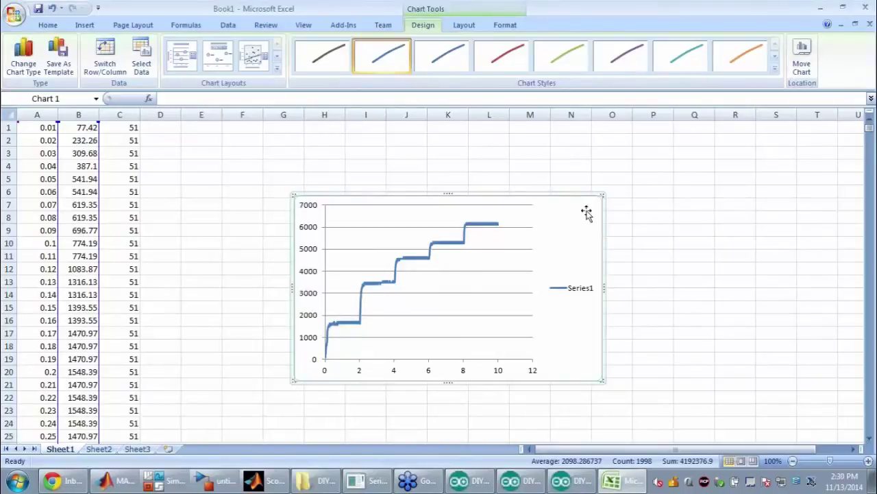
drag(541, 194, 417, 132)
click(560, 151)
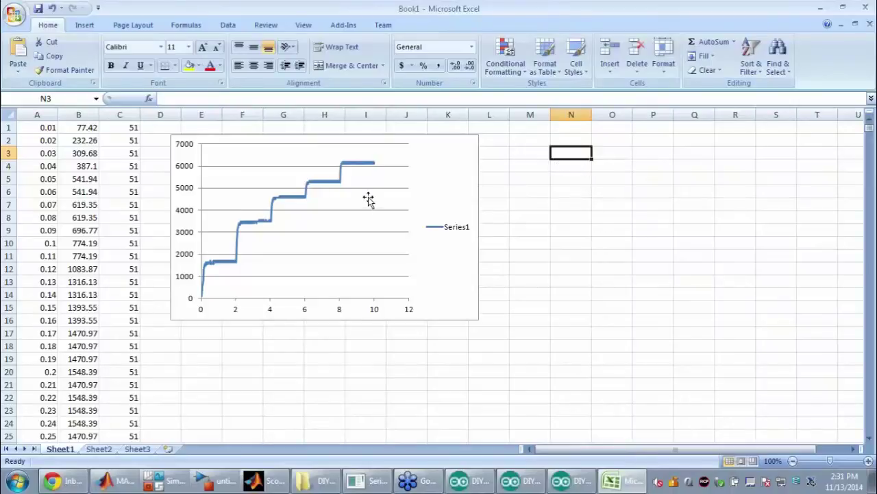
Read the first two speed plateaus from the chart and enter 1625 in O2 and 3480 in O3.
click(228, 265)
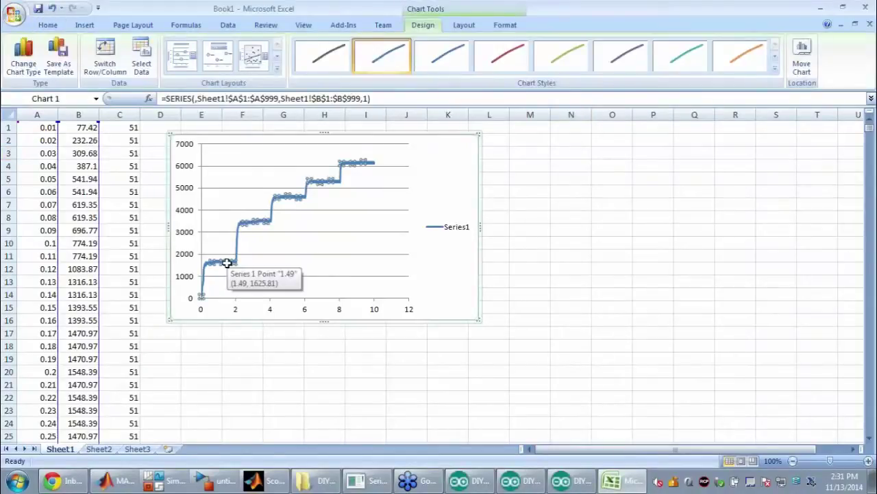
click(618, 142)
text(1625)
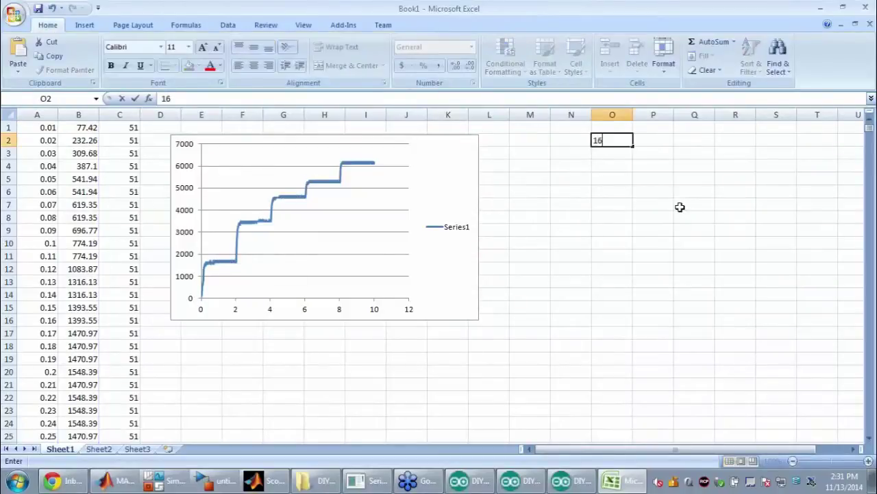
click(252, 221)
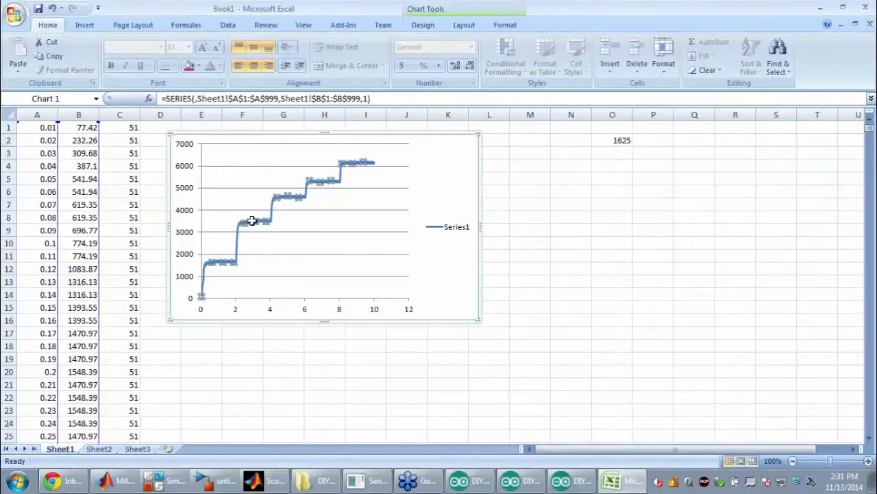
mouse_move(253, 221)
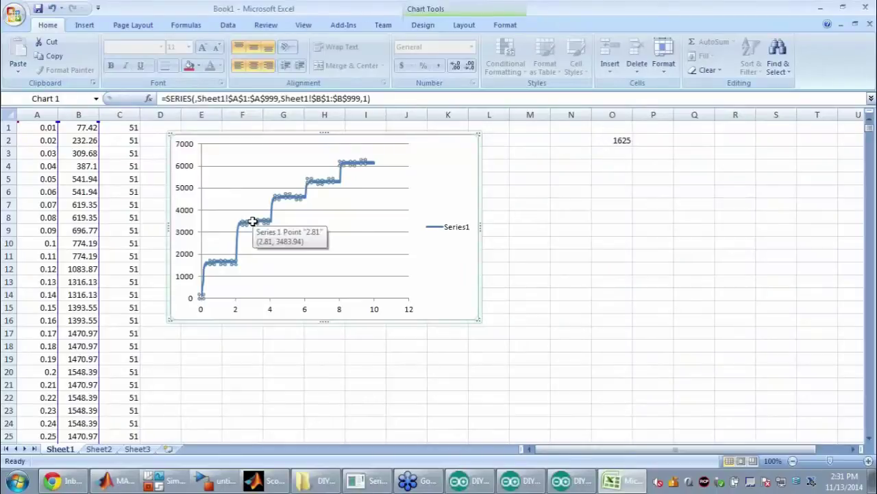
click(625, 154)
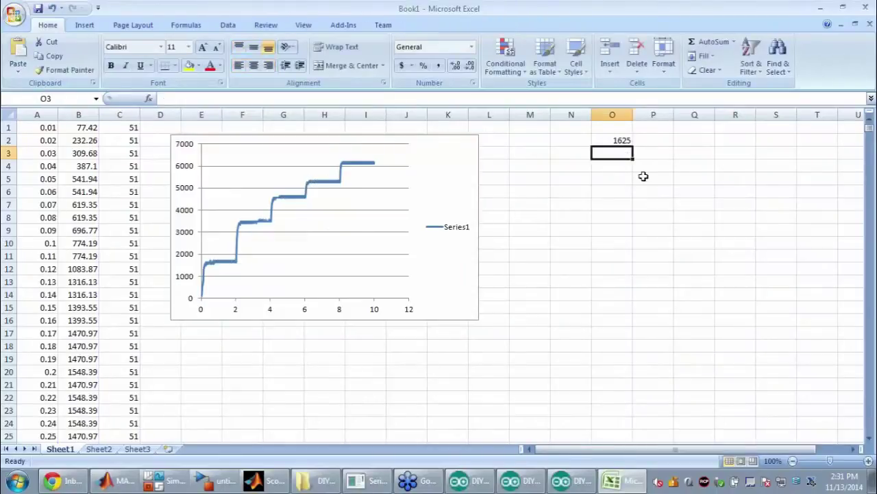
text(3480)
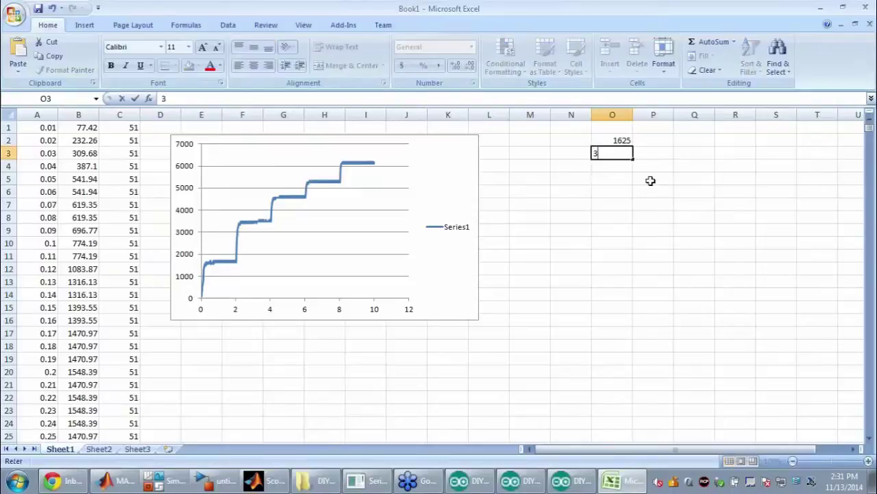
Read the remaining three plateaus from the chart and enter 4645 in O4, 5264 in O5 and 6193 in O6.
click(294, 199)
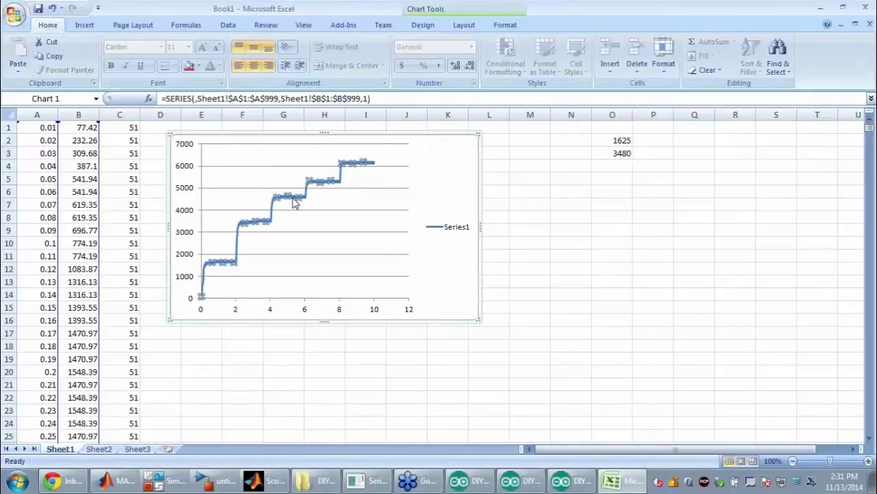
click(623, 166)
text(4645)
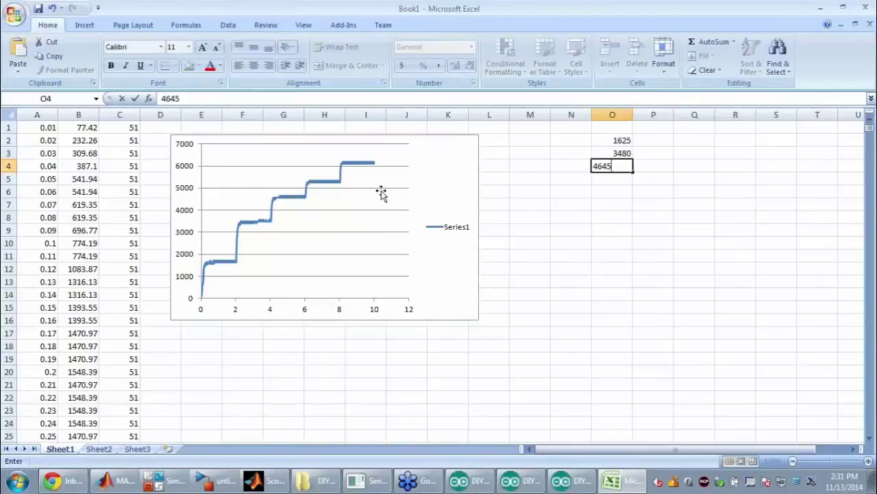
click(333, 181)
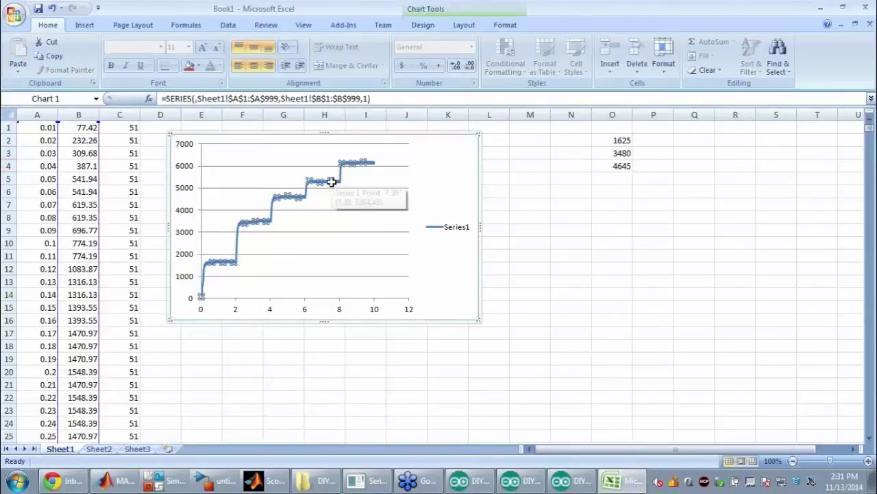
click(619, 180)
text(5264)
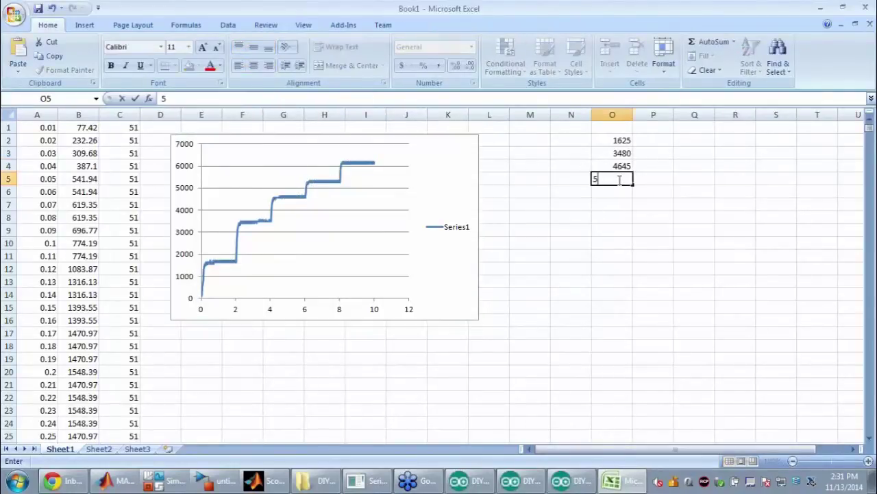
click(363, 161)
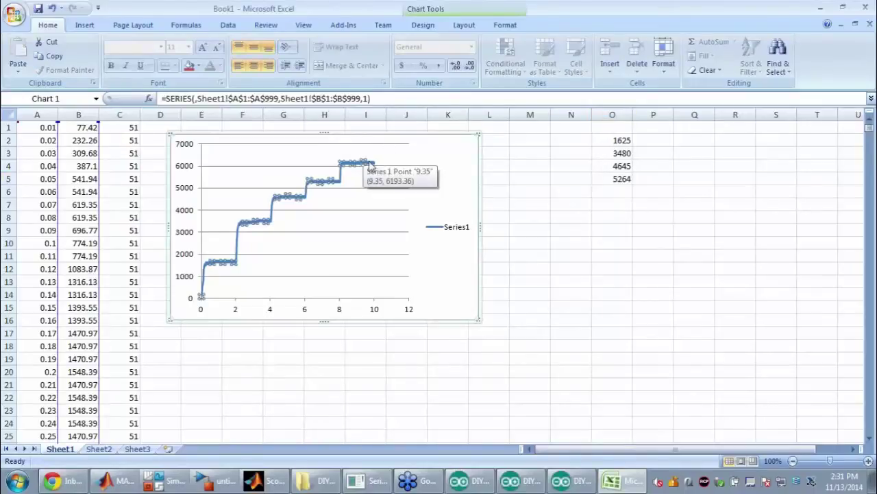
click(615, 191)
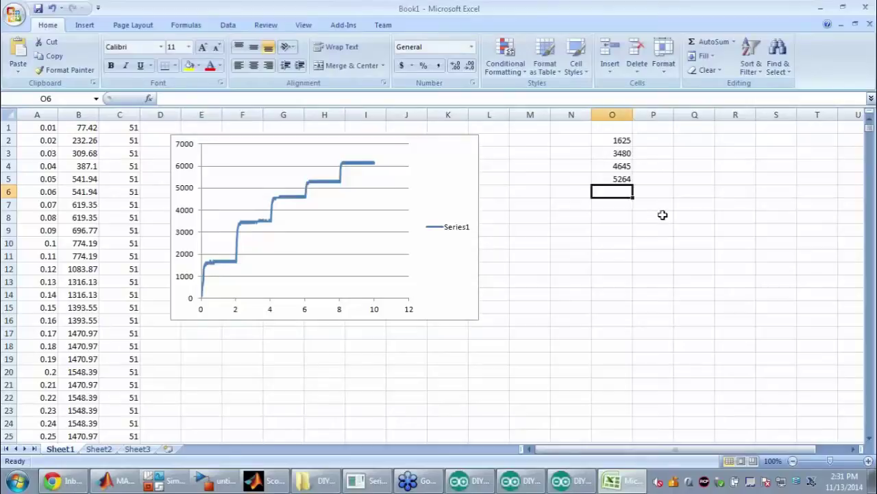
text(6193)
click(675, 216)
Insert a basic 2-D line chart of the plateau values in O2:O6 and place it below them.
click(616, 140)
drag(616, 140, 619, 191)
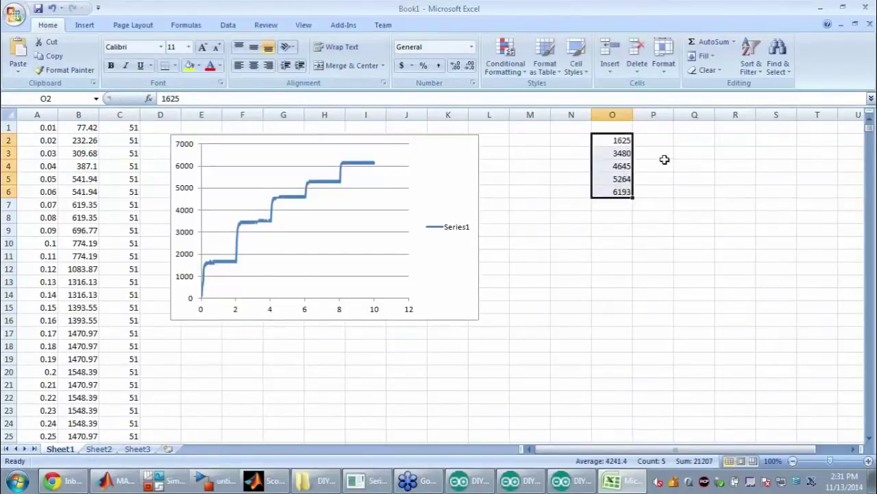
click(86, 25)
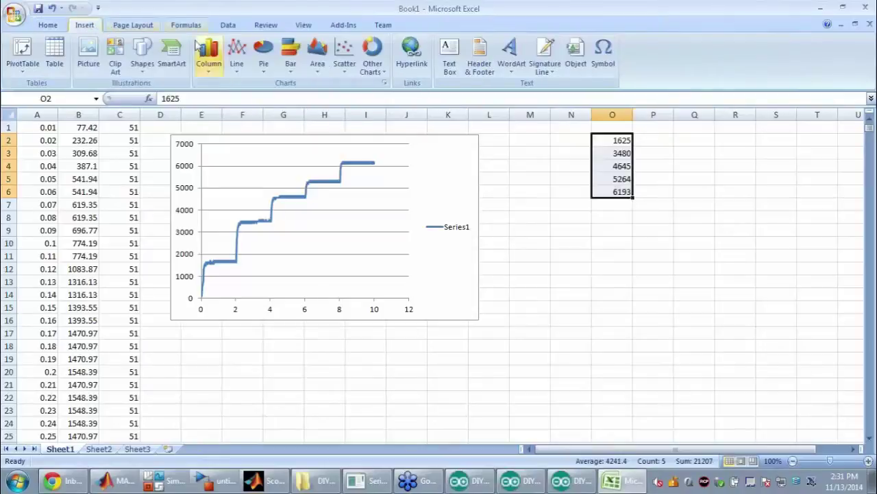
click(236, 51)
click(243, 109)
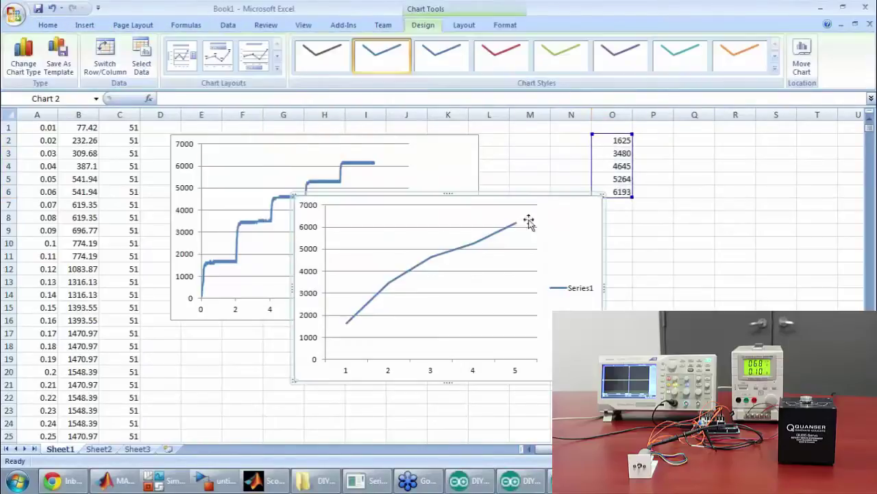
drag(512, 196, 731, 209)
click(731, 171)
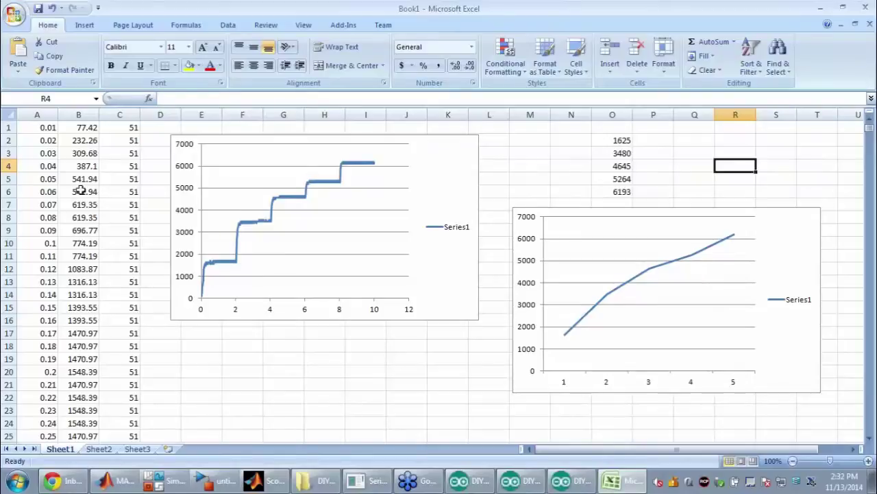
Minimise the workbook and open the Documents library in Windows Explorer.
click(821, 10)
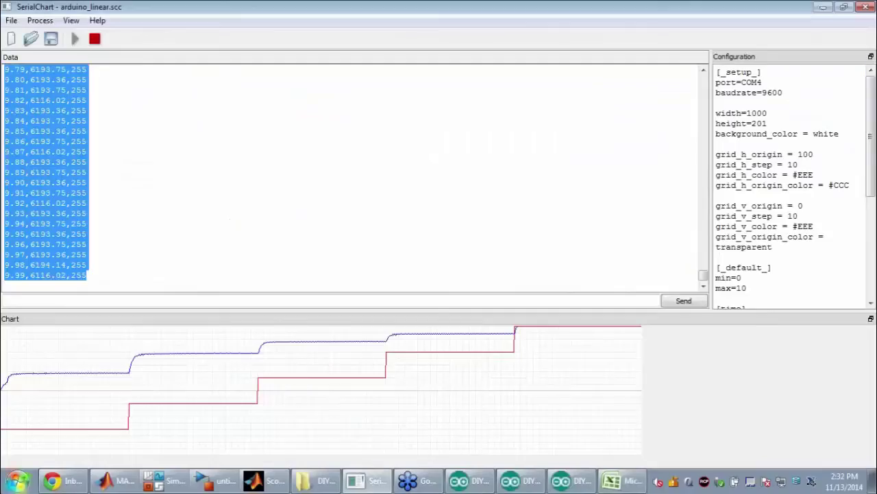
key(super)
click(204, 217)
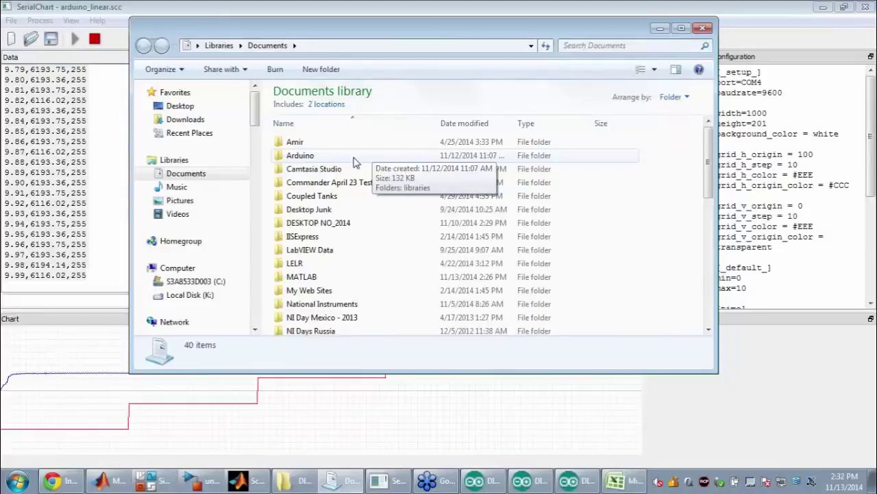
Open the Arduion Linearity workbook from the desktop's DIY folder, examine its linearity charts and close it.
double_click(354, 157)
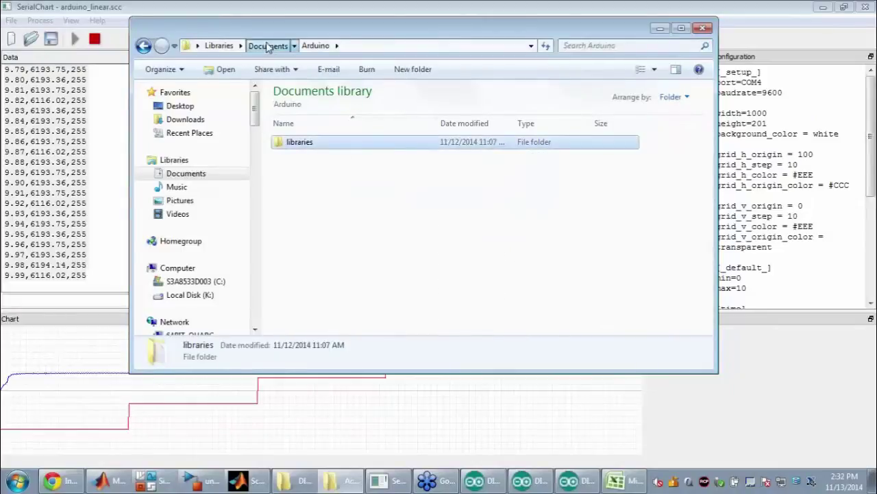
click(267, 45)
click(179, 106)
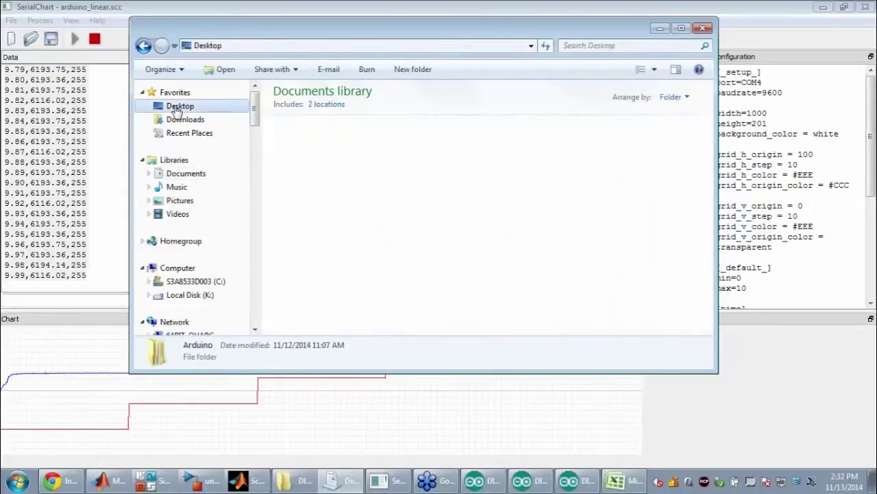
double_click(295, 134)
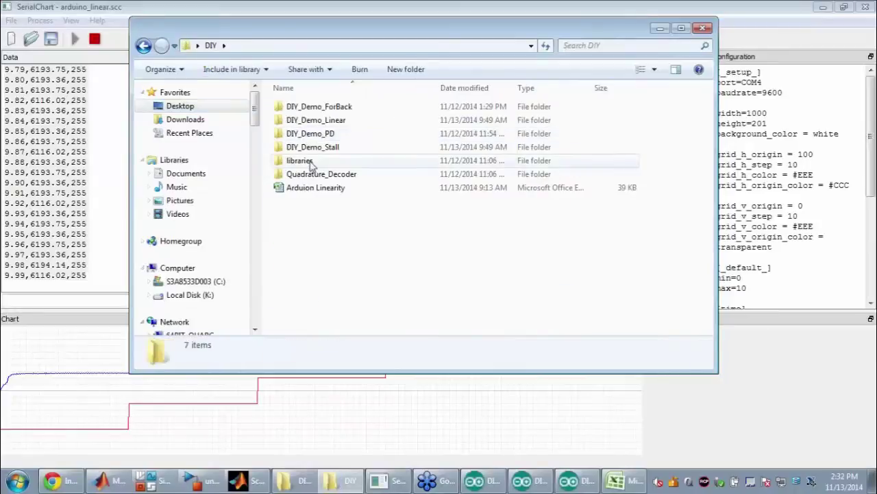
click(323, 195)
click(325, 195)
double_click(388, 191)
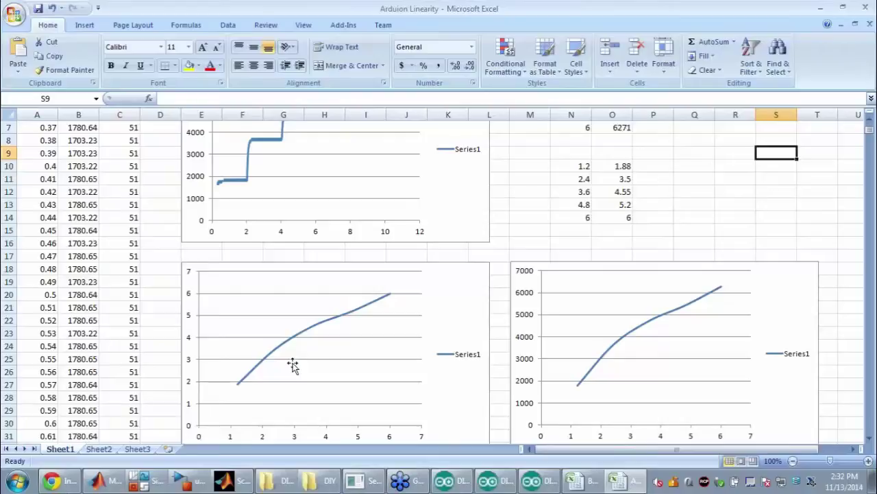
click(868, 8)
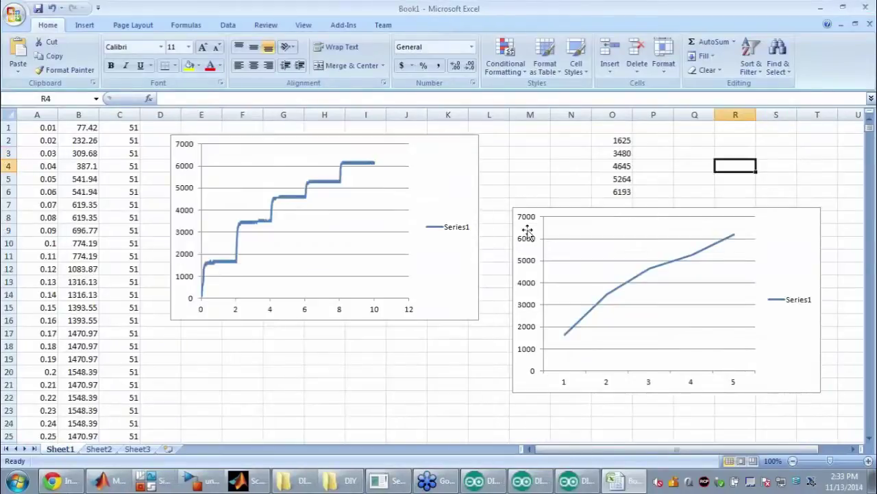
Minimise the workbook, Explorer, SerialChart and Arduino windows and move the untitled Simulink model window higher on the desktop.
click(821, 7)
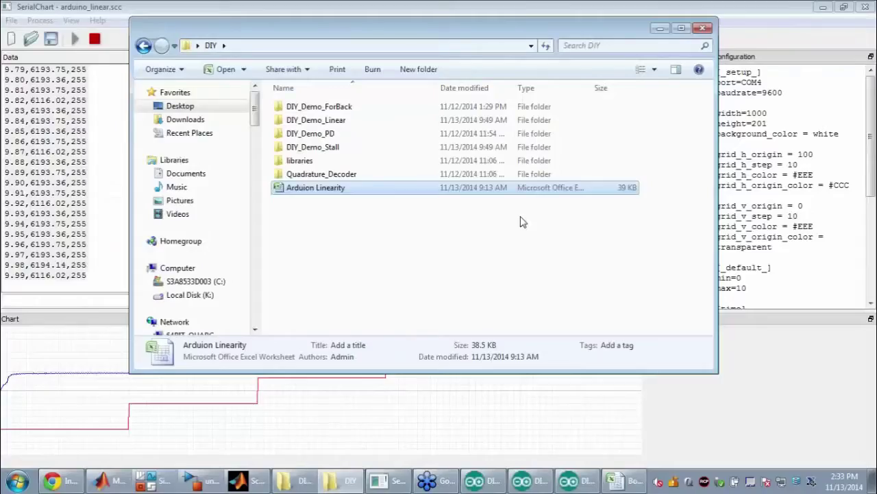
click(660, 28)
click(822, 6)
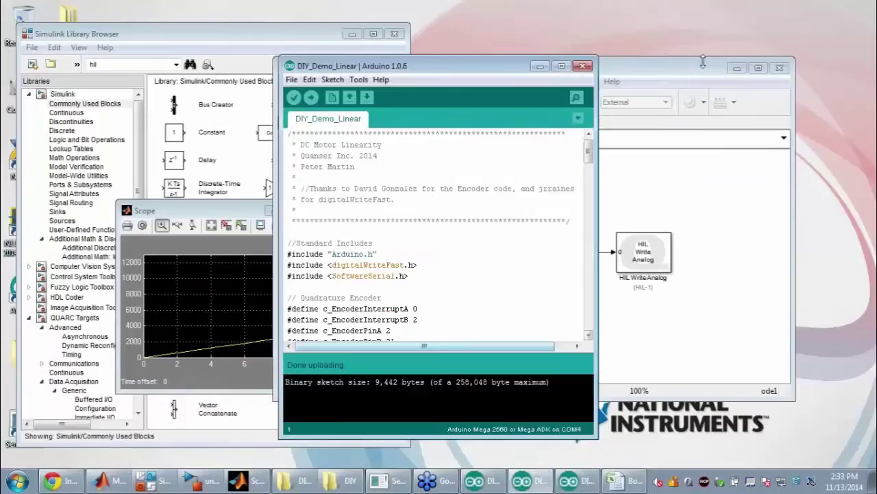
click(542, 68)
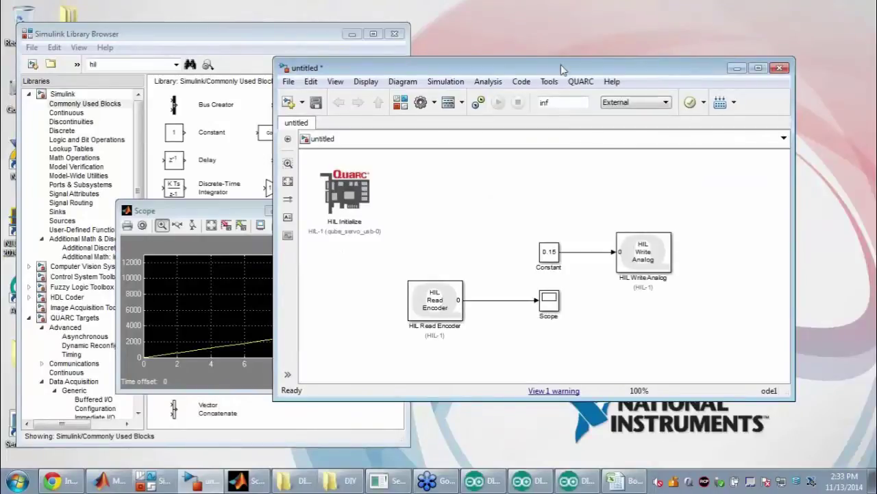
drag(561, 68, 561, 38)
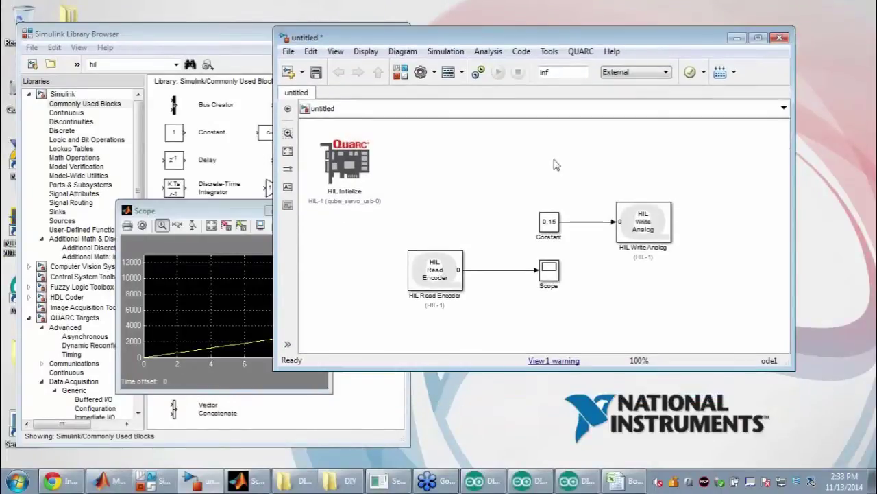
Delete the signal line between HIL Read Encoder and Scope and move the encoder block further away to make room.
click(491, 270)
key(Delete)
drag(435, 277, 370, 277)
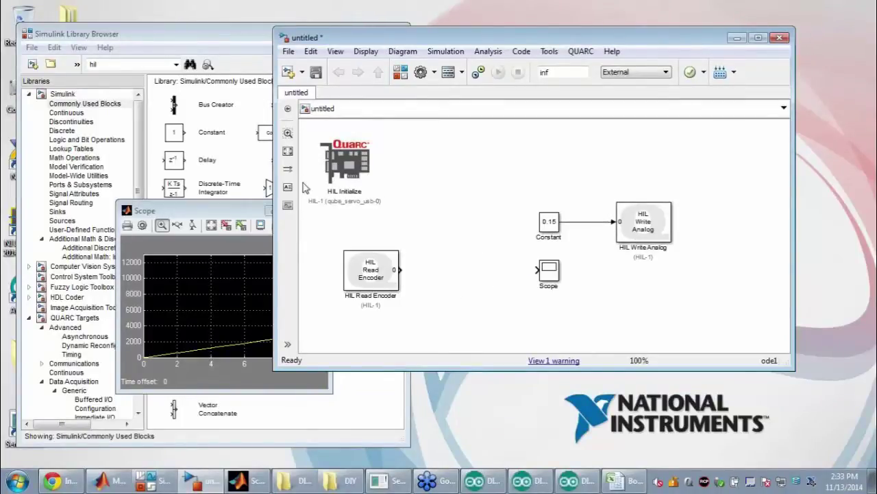
Add a Gain block fed by the HIL Read Encoder output and set its gain to 0.176.
click(242, 161)
drag(274, 192, 495, 271)
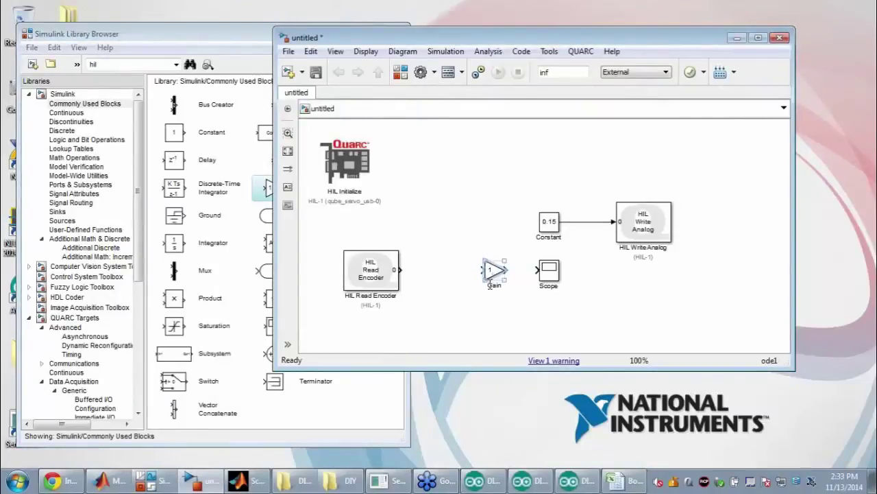
drag(396, 270, 446, 275)
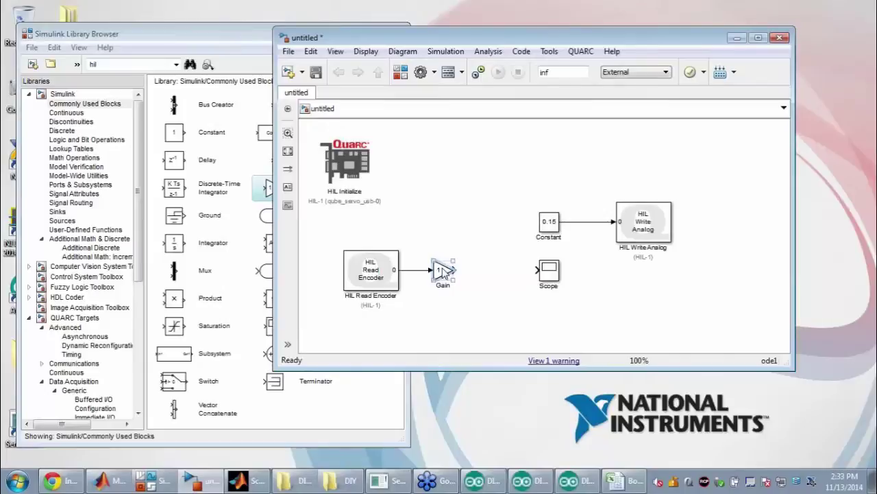
double_click(442, 271)
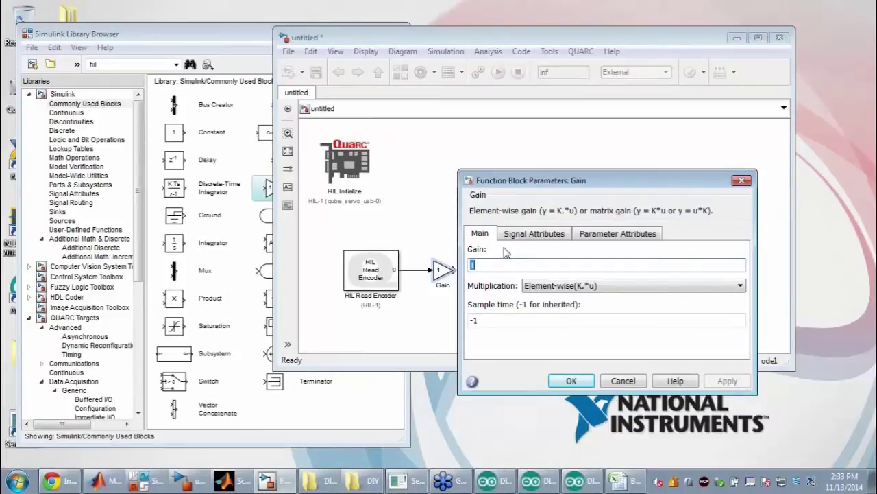
text(0.176)
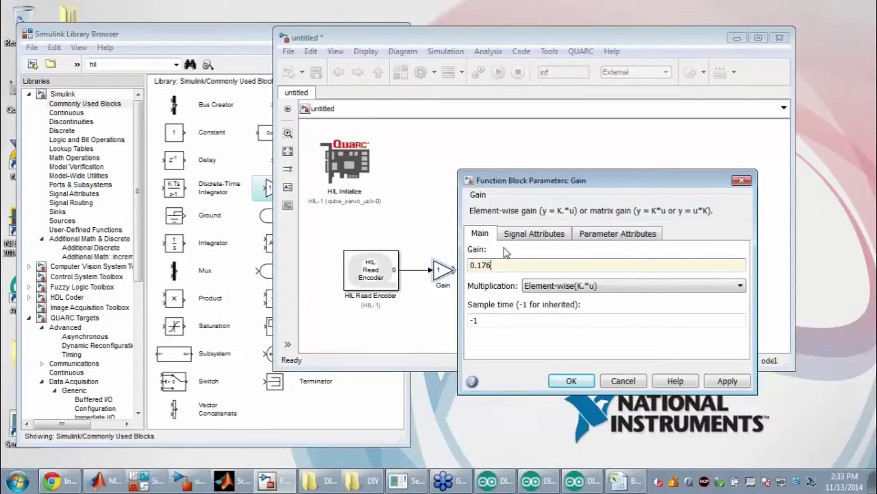
click(579, 381)
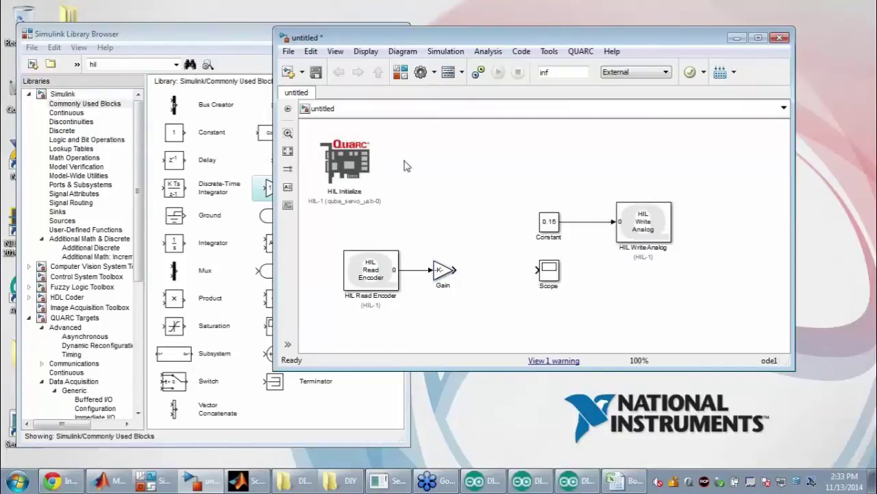
Search the block library for "transfer" and add a continuous Transfer Fcn block connected after the Gain.
click(145, 63)
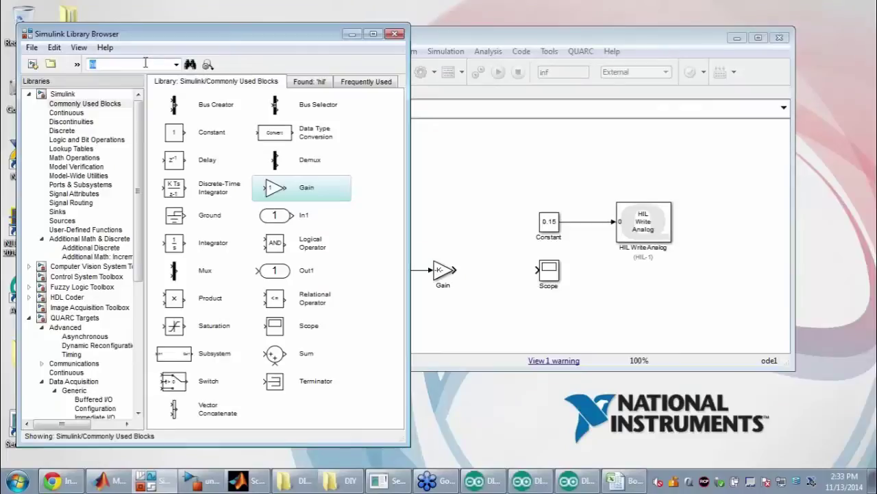
text(trans)
key(Return)
drag(175, 146, 499, 275)
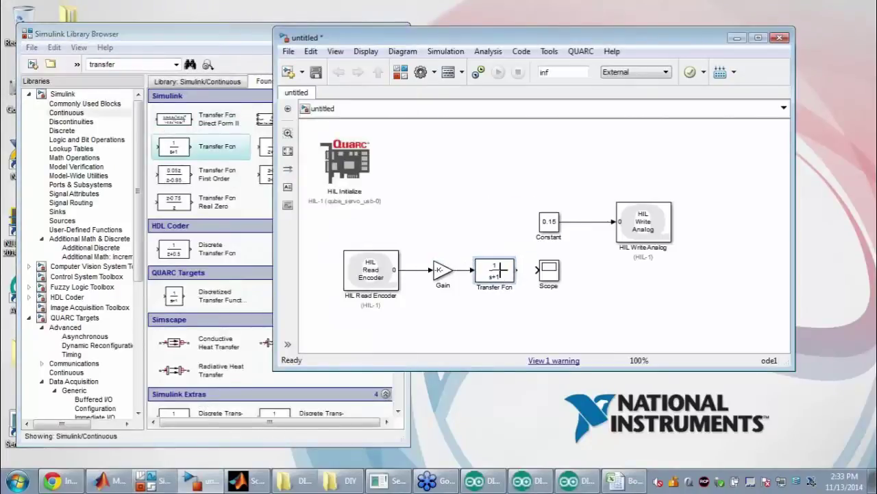
Set the Transfer Fcn's numerator coefficients to [50 0] and its denominator coefficients to [1 50].
double_click(499, 276)
click(553, 250)
key(BackSpace)
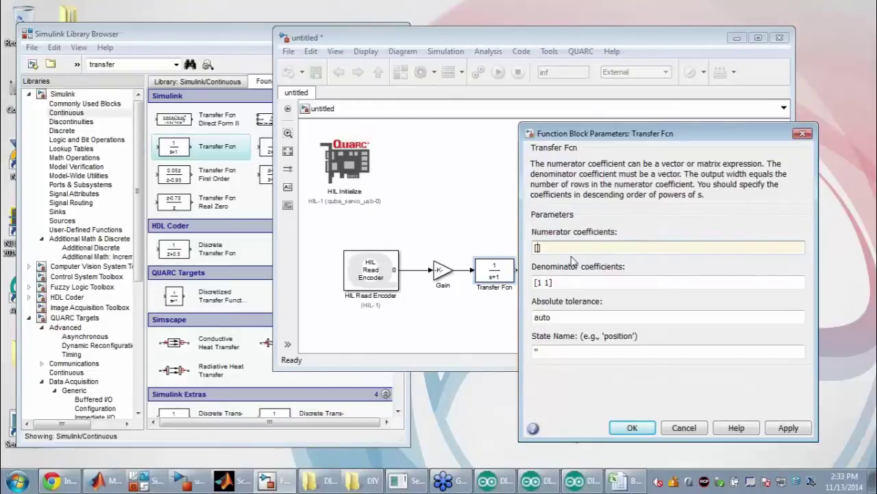
text(50 0)
click(565, 282)
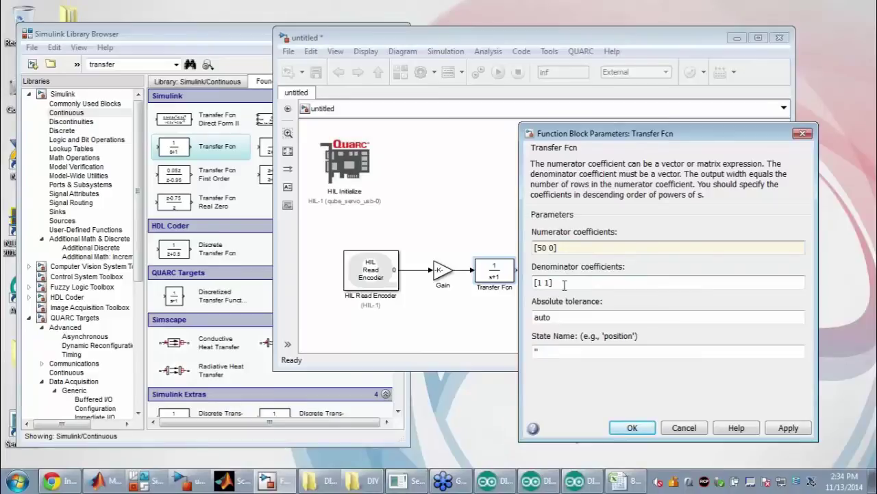
key(BackSpace)
text(50)
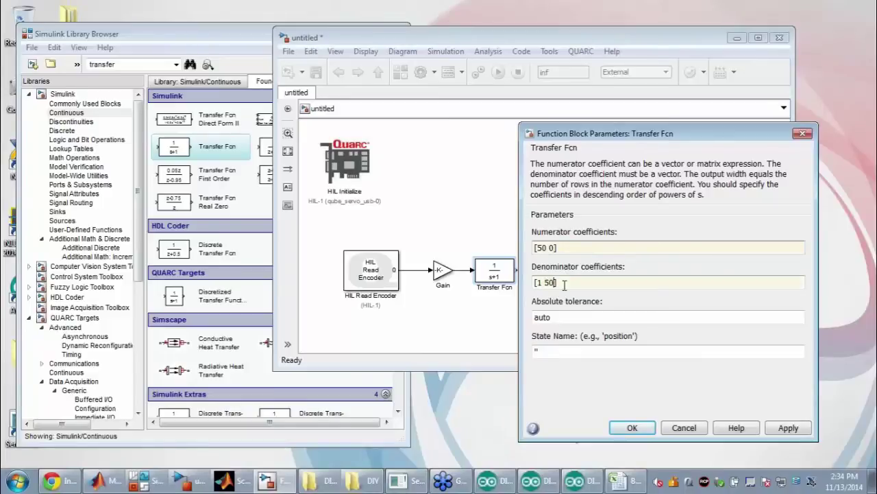
click(639, 427)
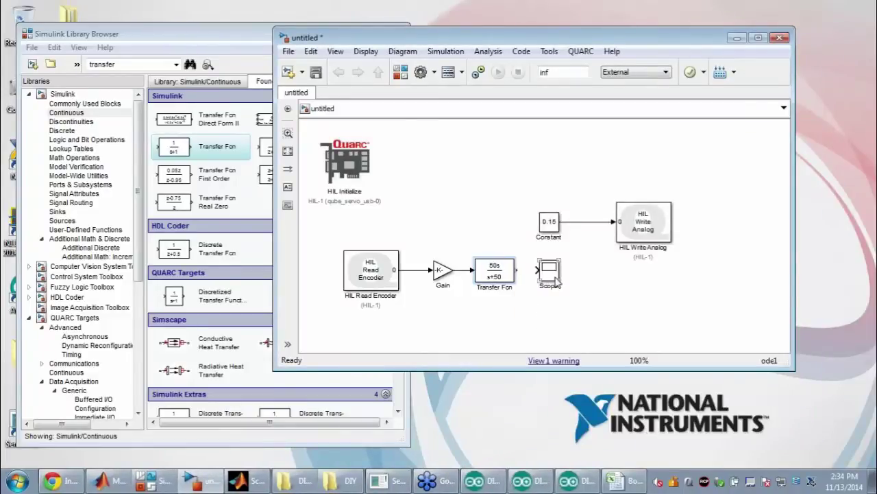
Connect the Transfer Fcn output to the Scope and build the model.
drag(523, 276, 549, 273)
click(719, 72)
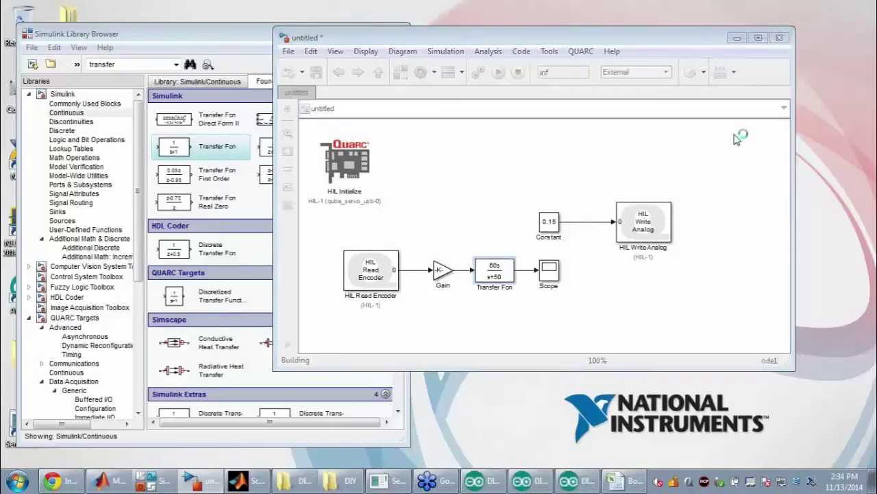